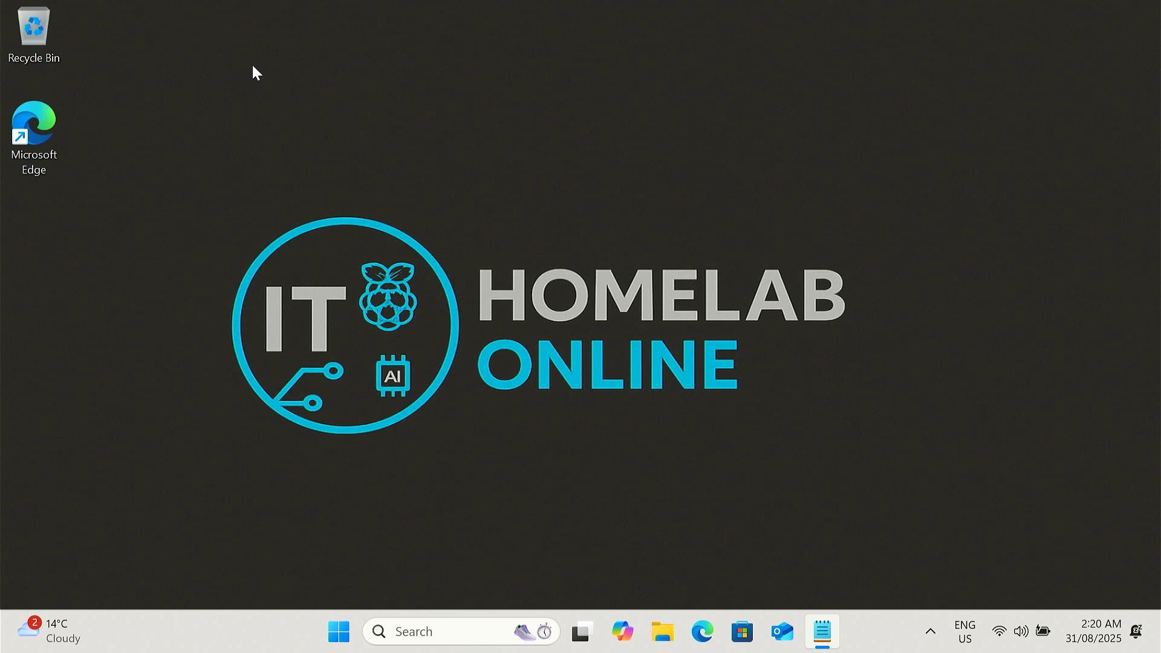
Step: Launch Google Chrome from the Start menu search
click(339, 633)
text(chrome)
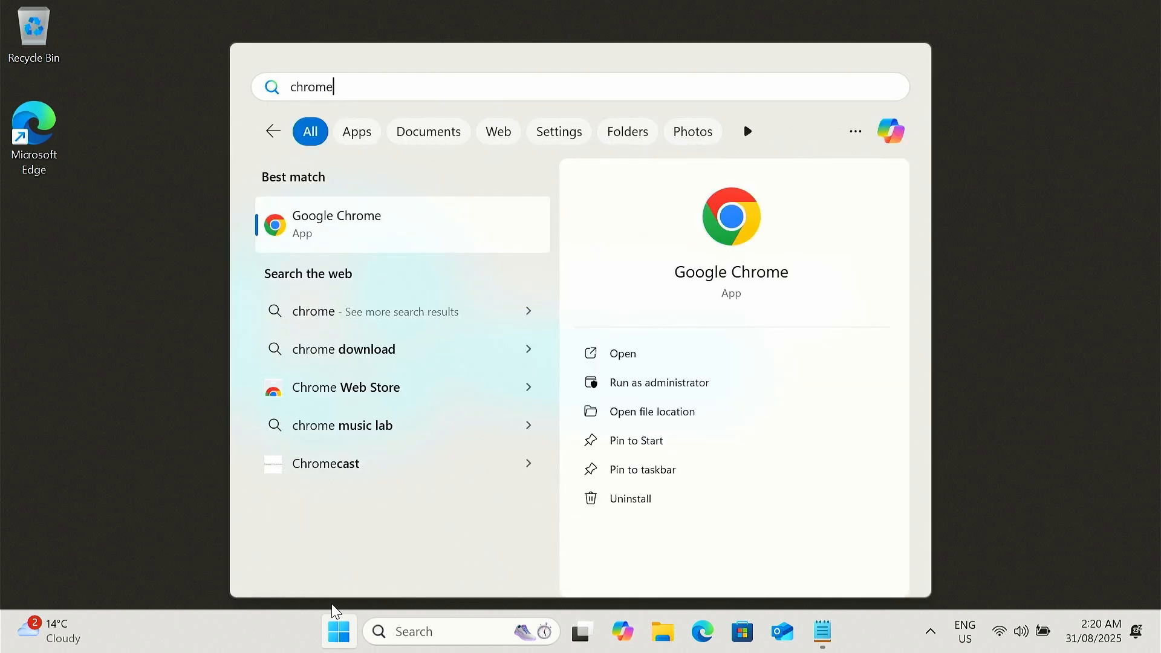
key(Return)
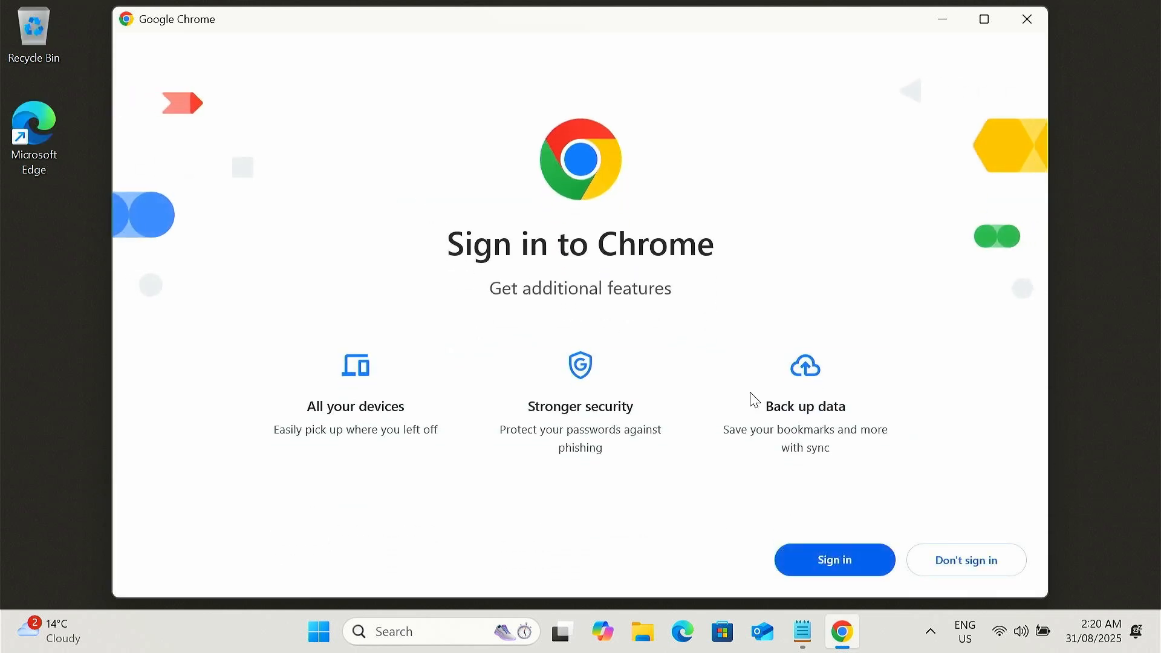
Step: Dismiss Chrome's first-run screens without signing in, skipping the default browser prompt and accepting the ad privacy notice
click(930, 569)
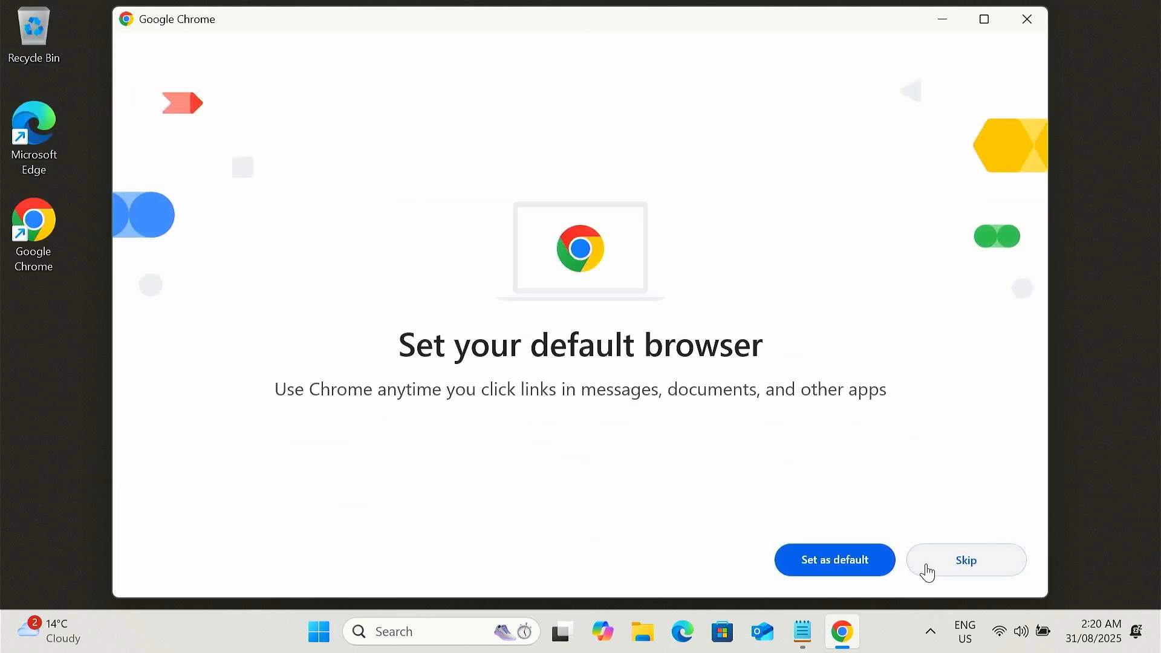
click(964, 569)
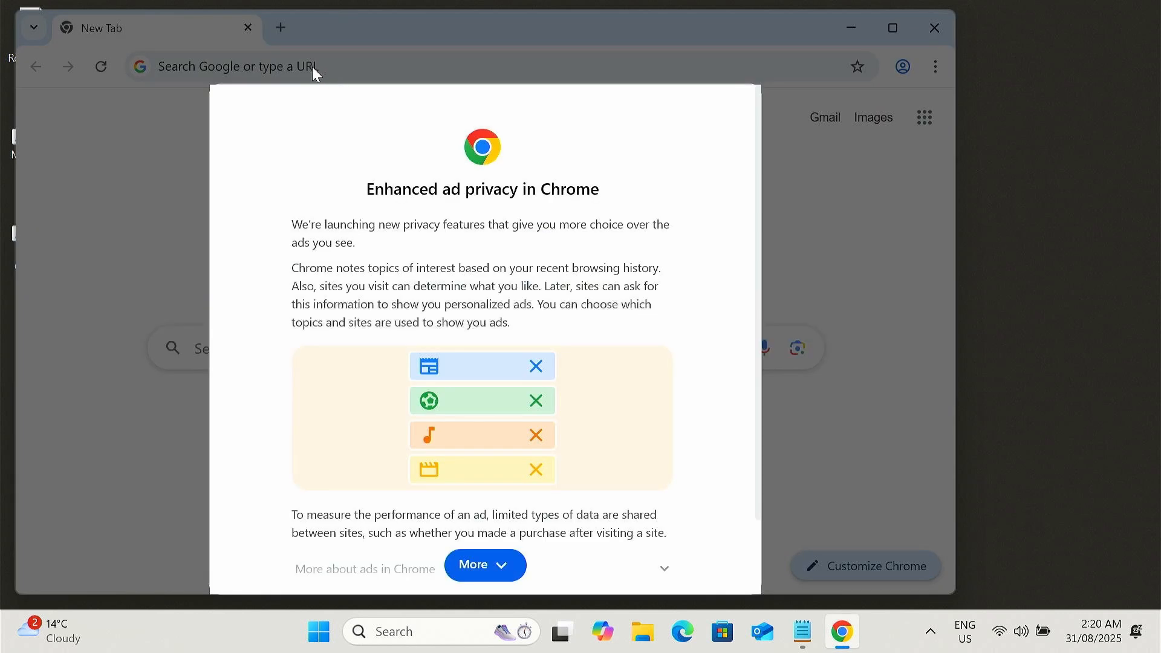
click(517, 567)
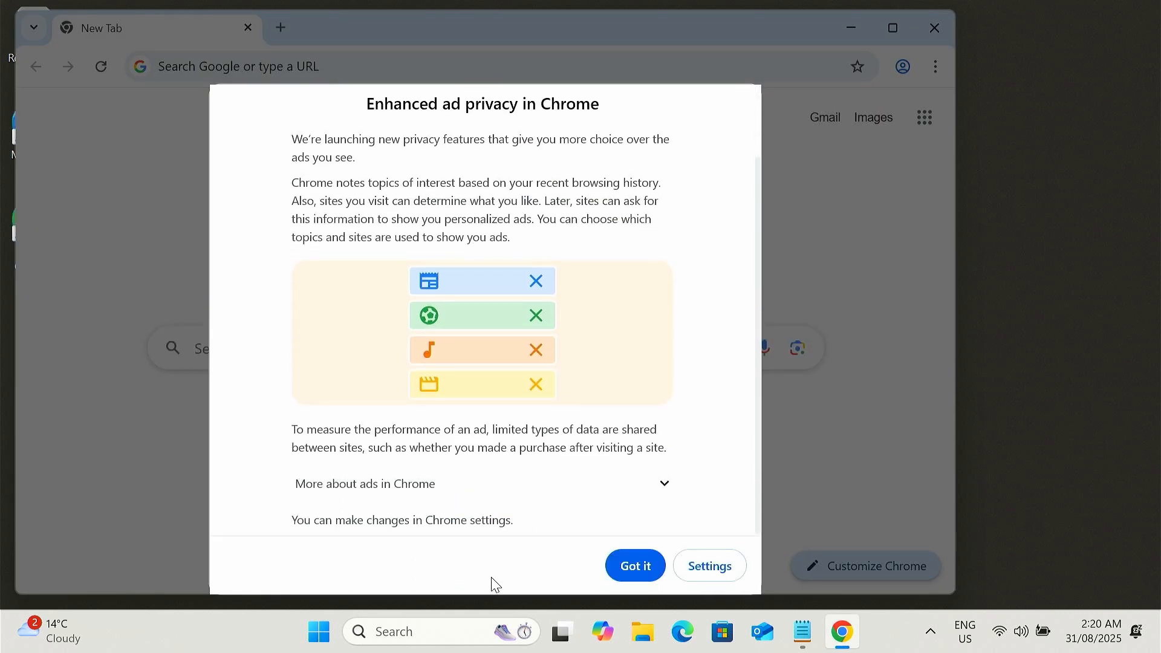
click(650, 572)
Step: Search Google for "download ubuntu desktop"
click(284, 71)
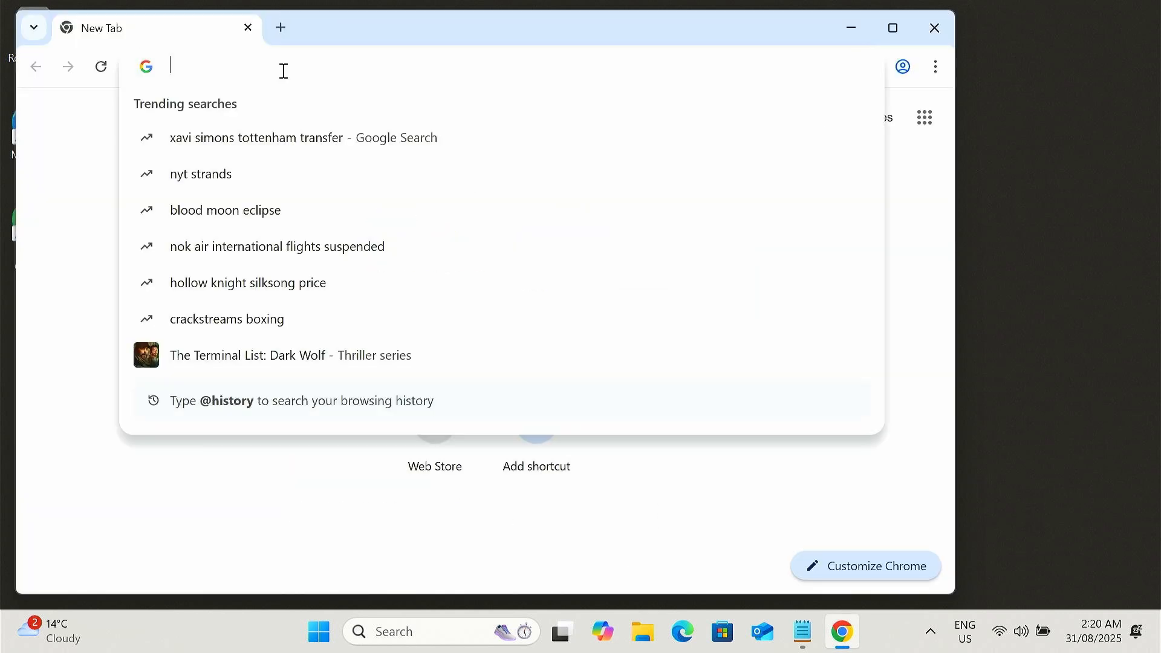
text(download u)
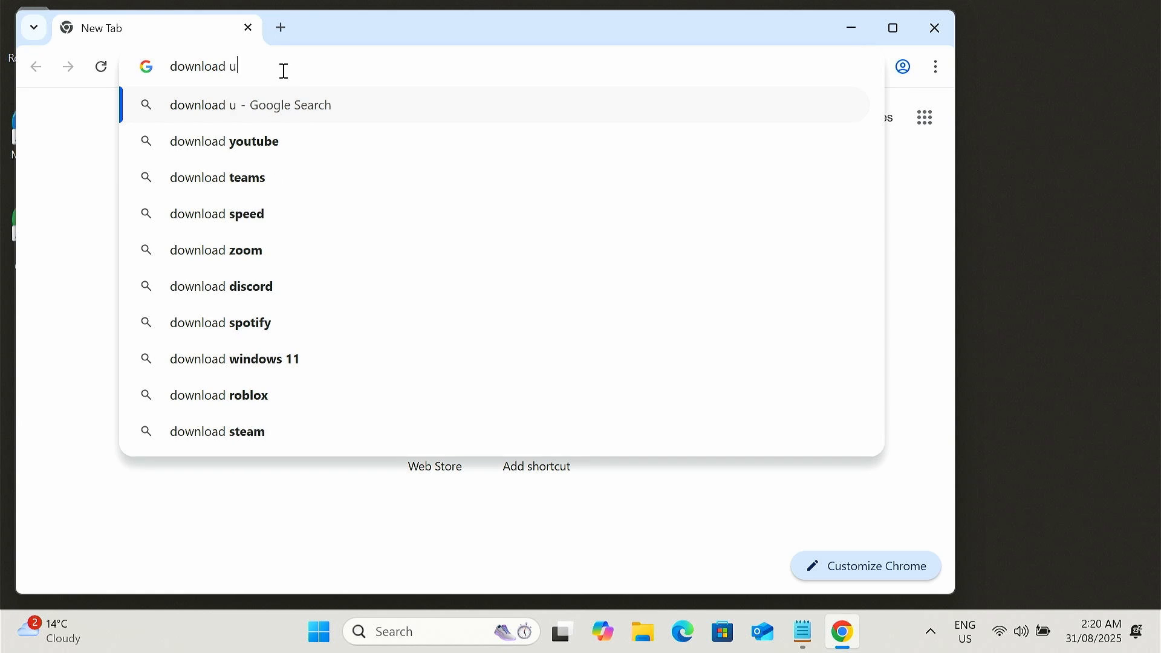
text(buntu desktop)
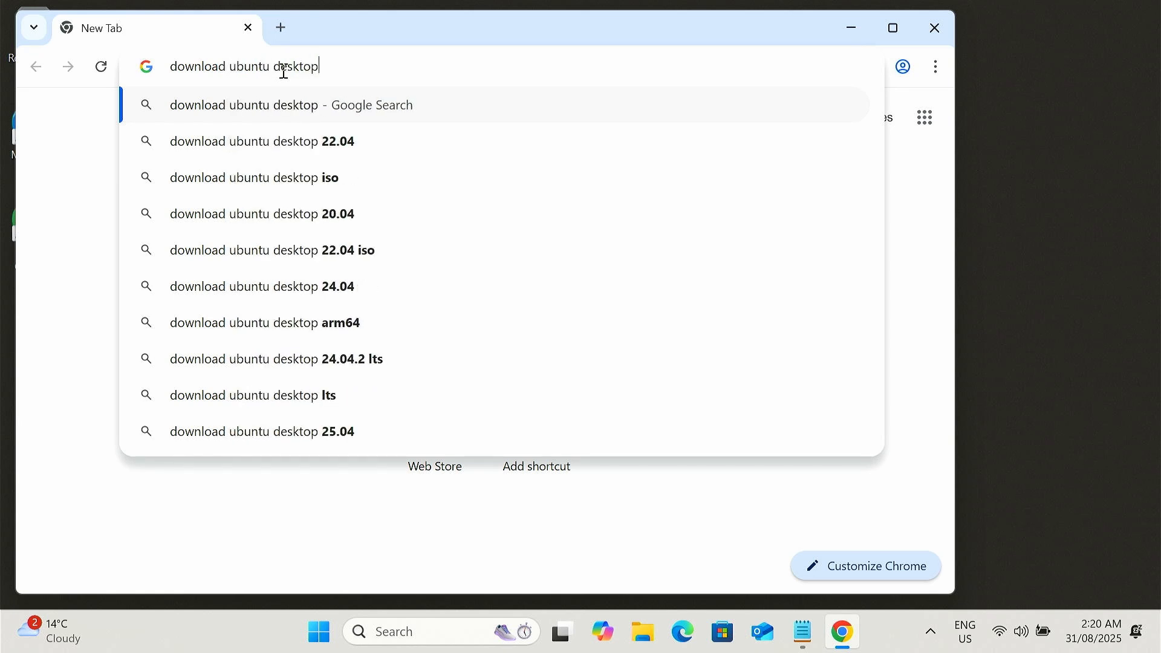
key(Return)
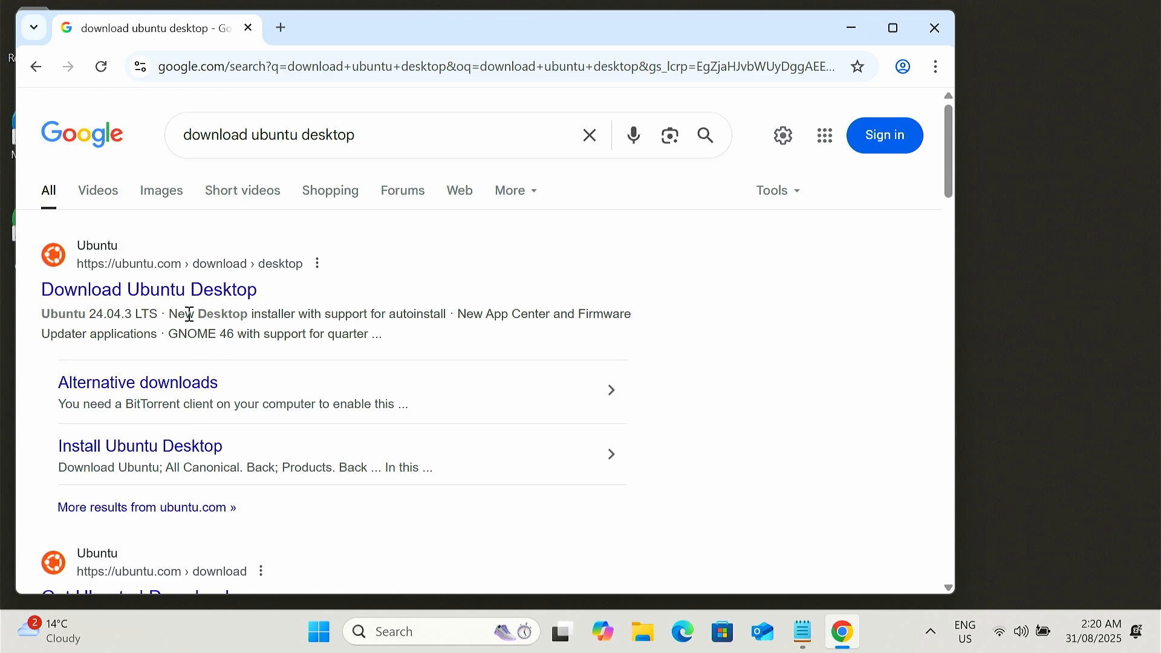
Step: Open the Download Ubuntu Desktop page on ubuntu.com and accept all trackers
click(189, 289)
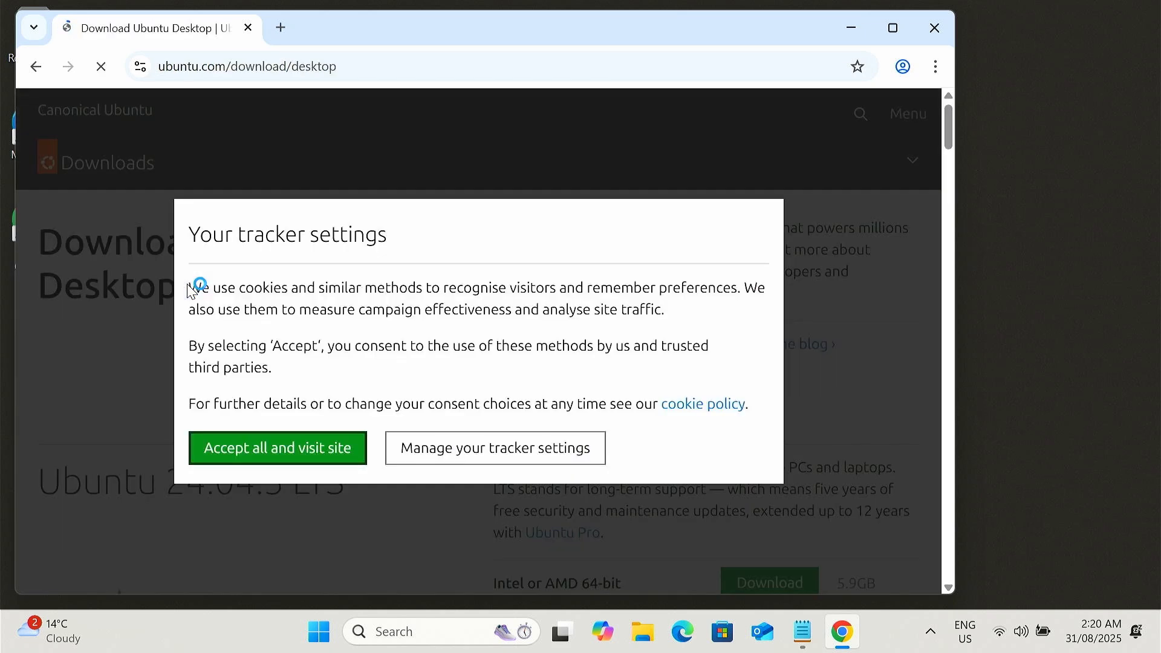
click(295, 458)
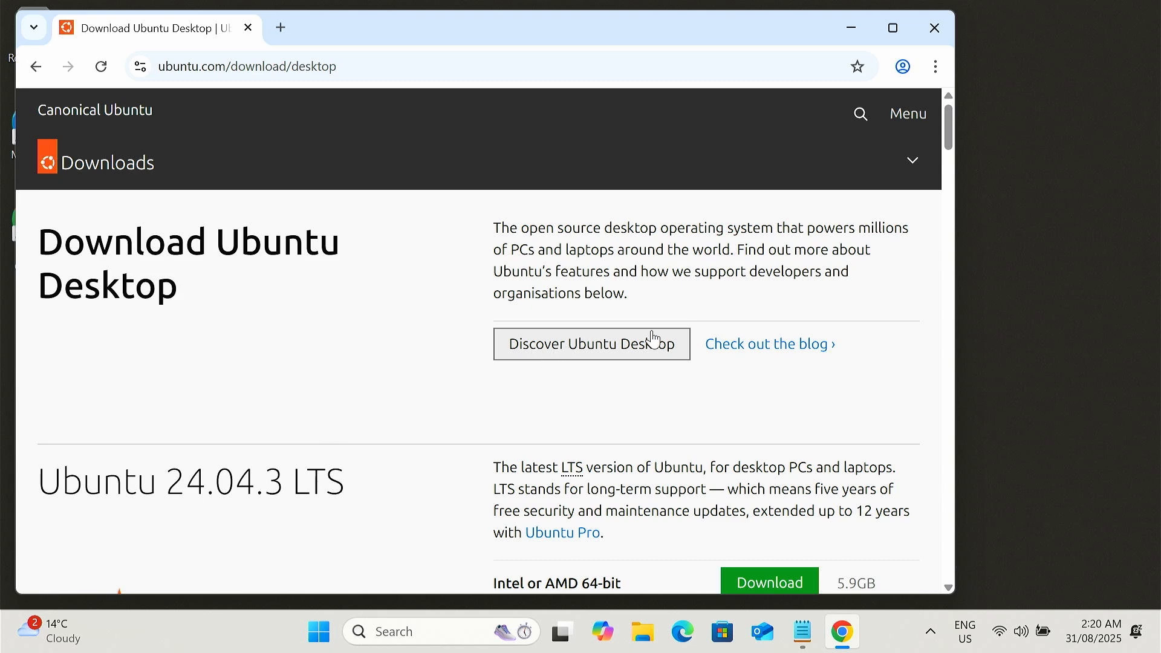
Step: Start downloading Ubuntu 24.04.3 LTS for the Intel or AMD 64-bit architecture
scroll(535, 475, down, 4)
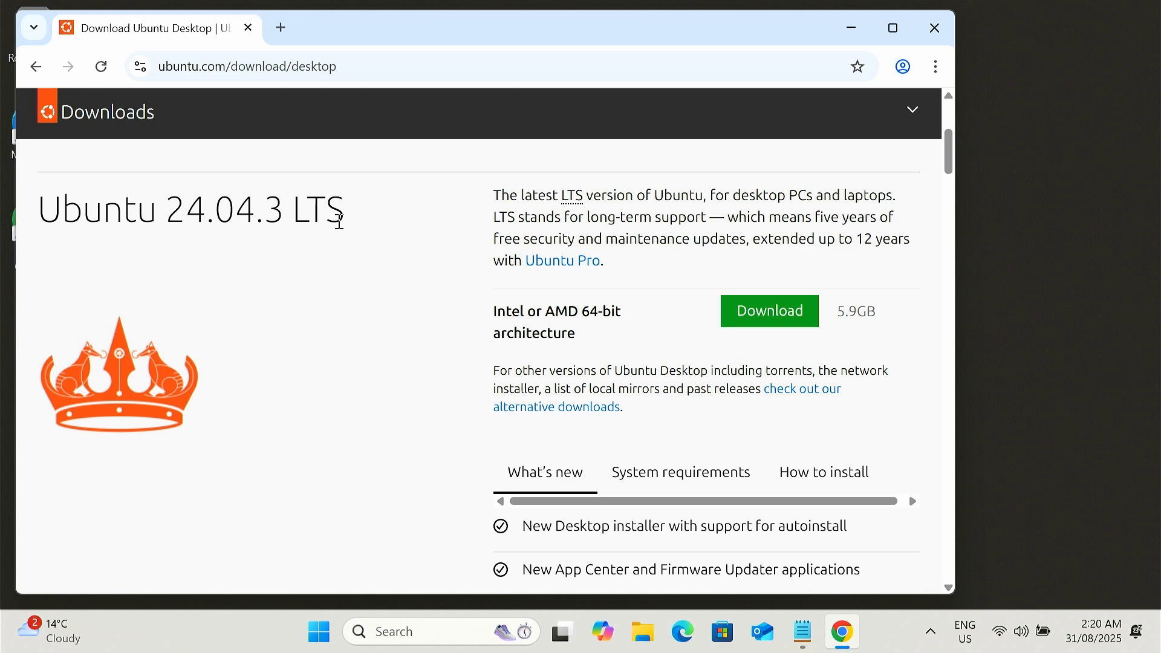
scroll(247, 351, down, 10)
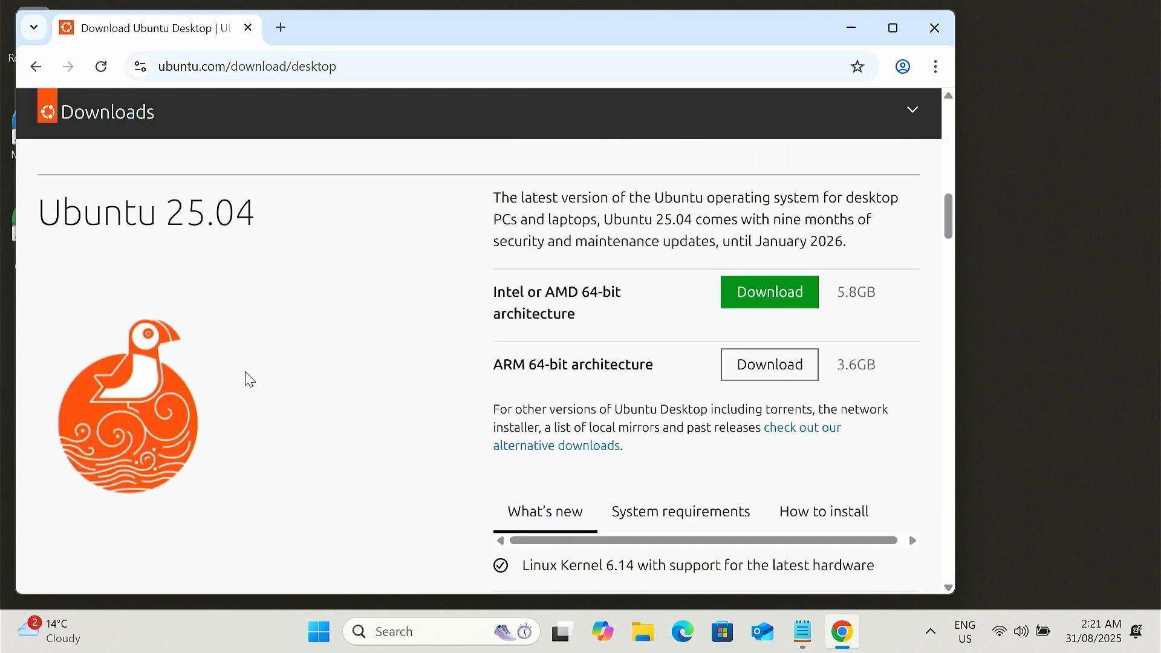
scroll(406, 484, up, 9)
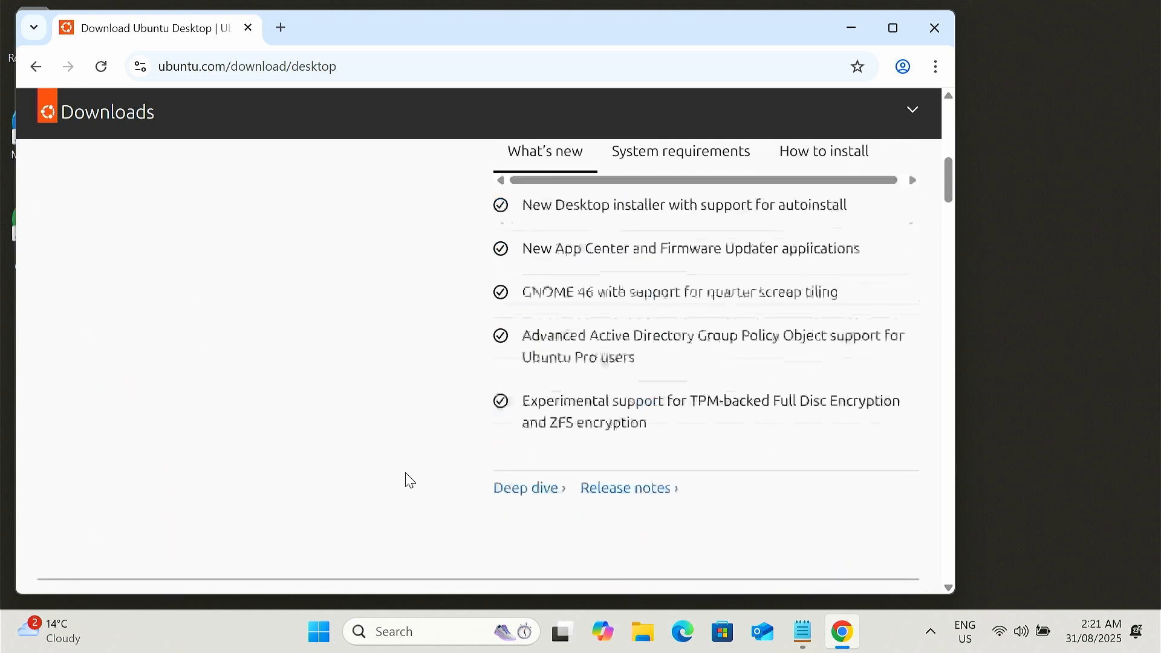
scroll(406, 499, up, 2)
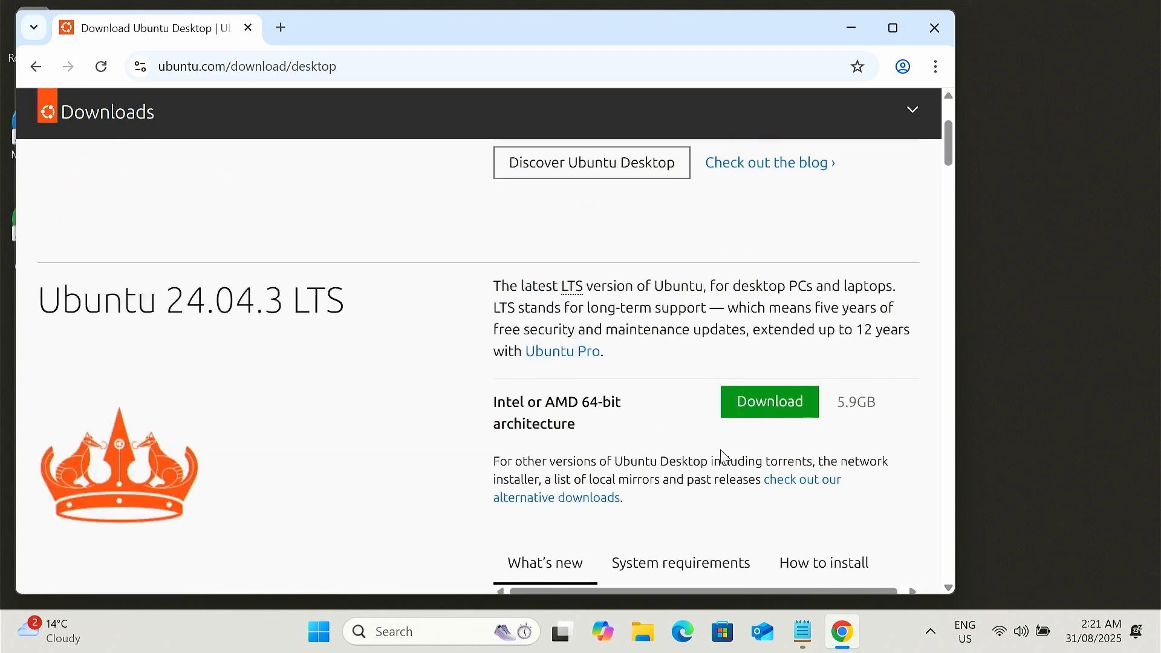
click(769, 402)
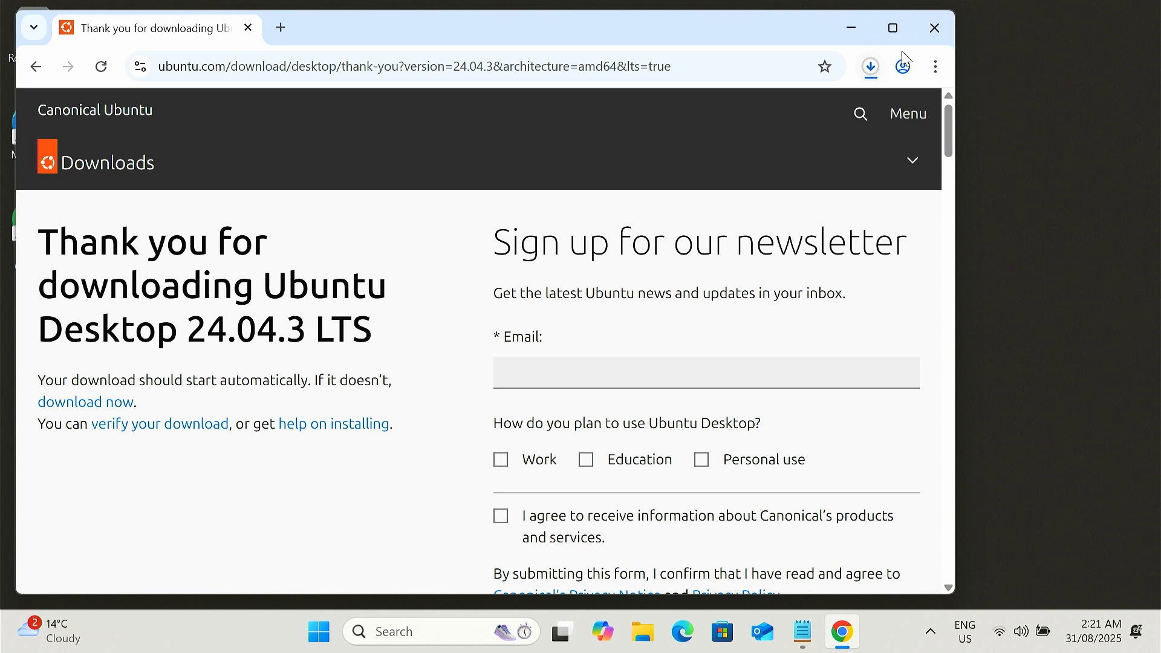
Step: Cancel the ubuntu-24.04.3-desktop-amd64.iso download and close the browser
click(871, 69)
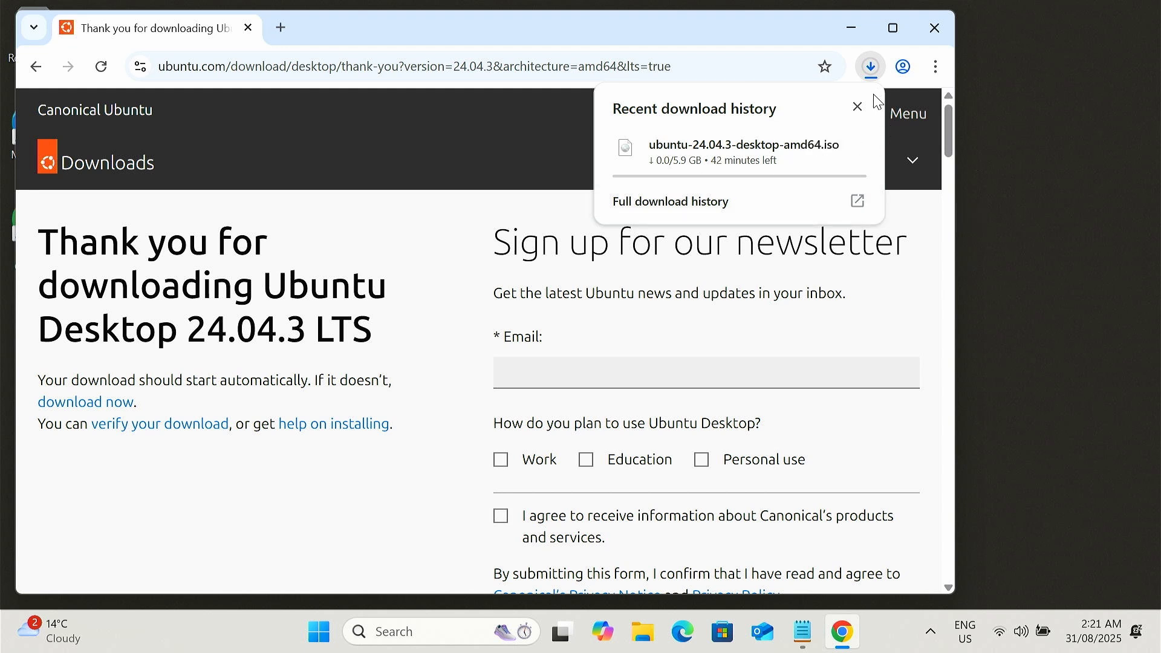
click(857, 109)
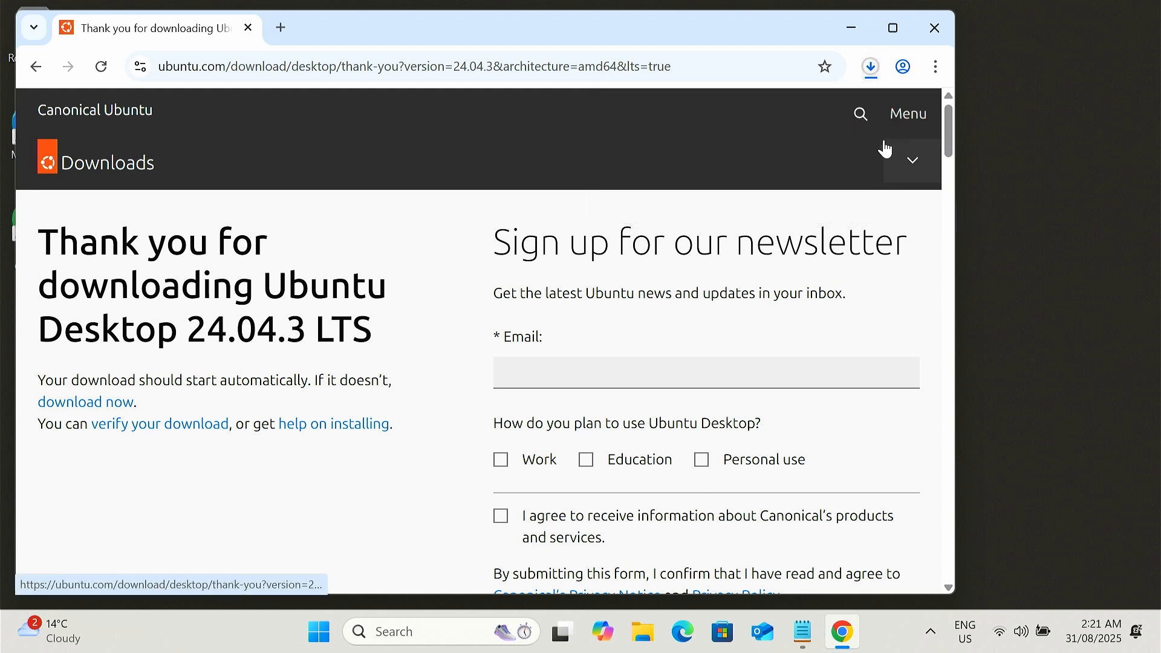
click(873, 71)
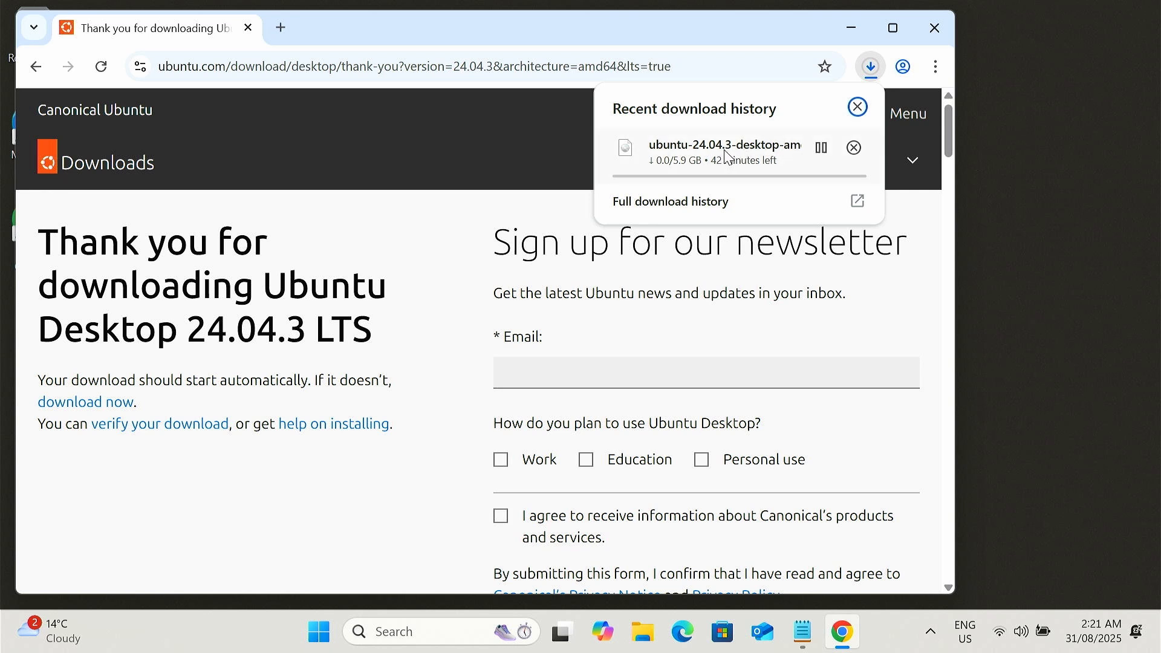
click(854, 148)
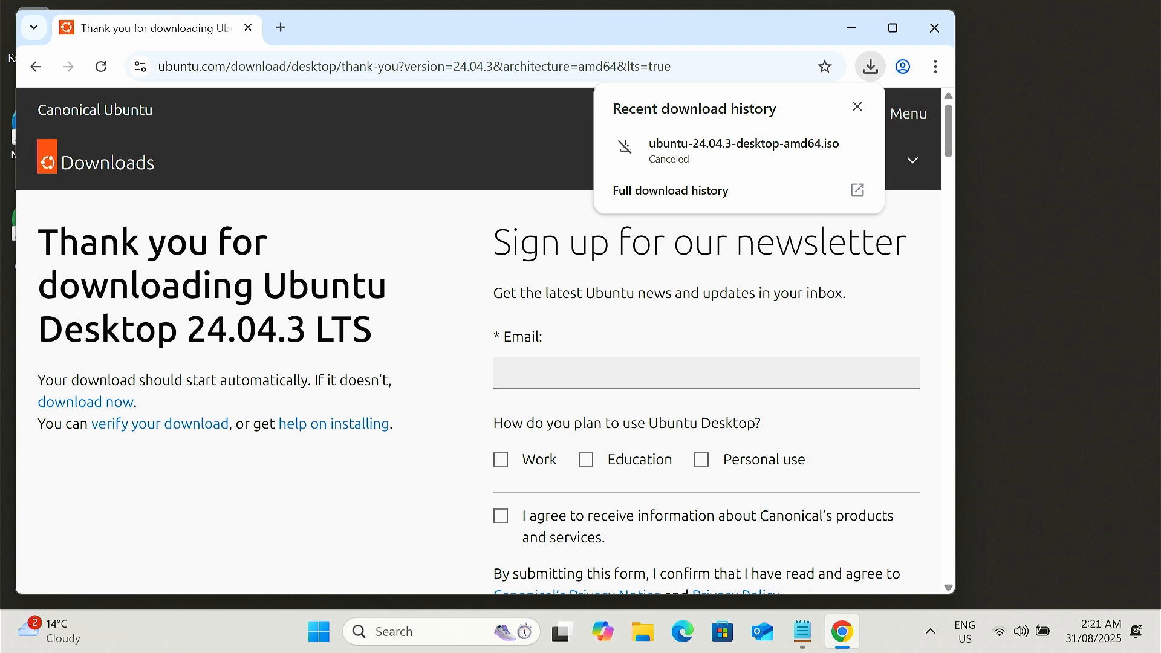
click(934, 28)
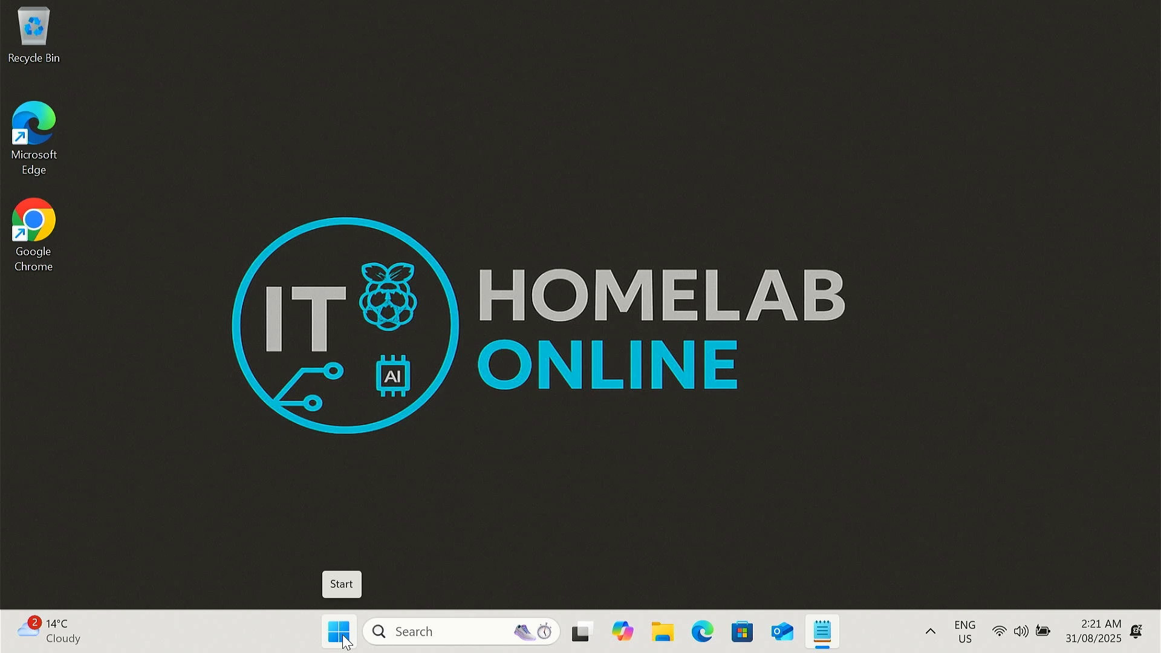
Step: Open Disk Management and shrink volume E: by 81920 MB to create unallocated space
right_click(346, 643)
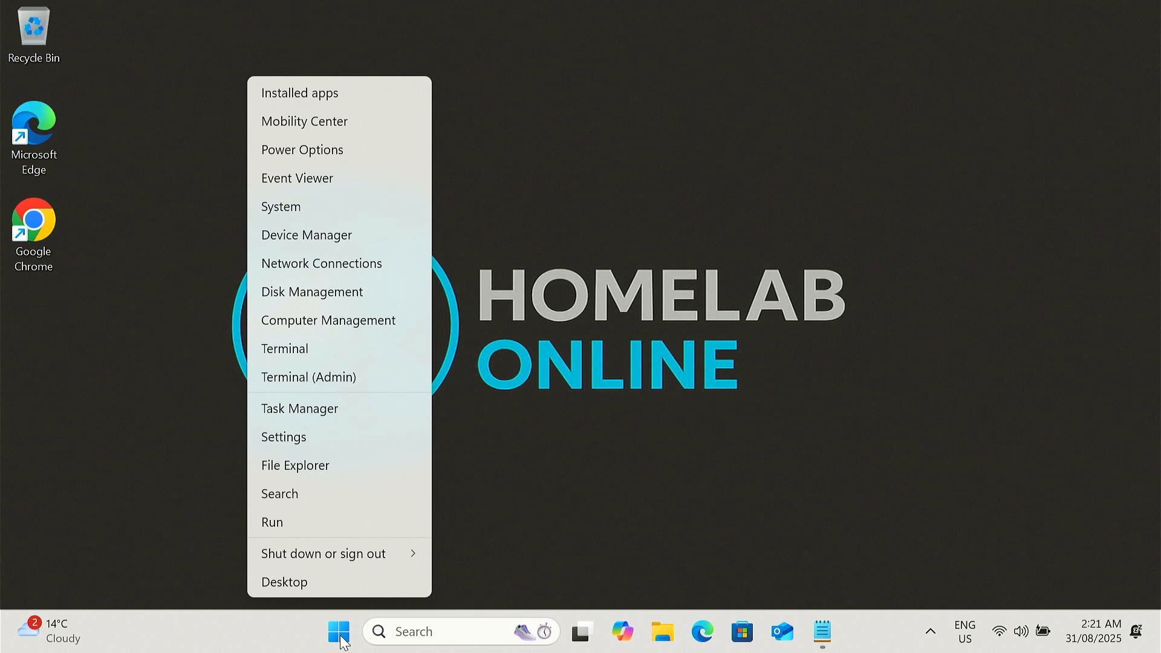
click(343, 295)
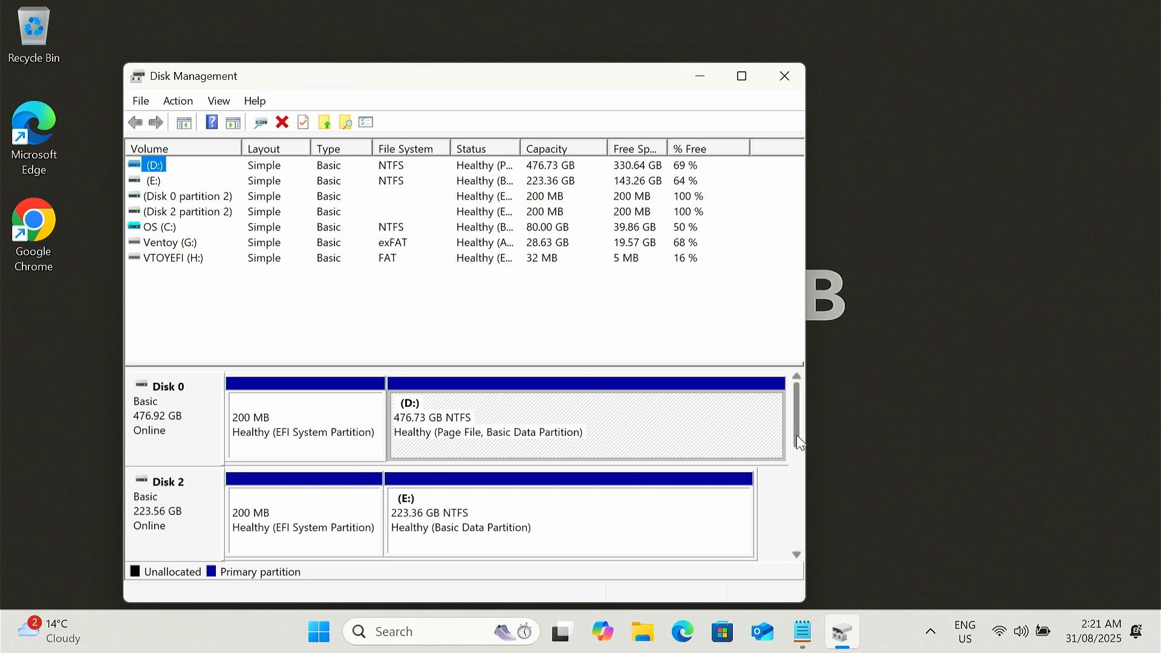
drag(797, 436, 799, 454)
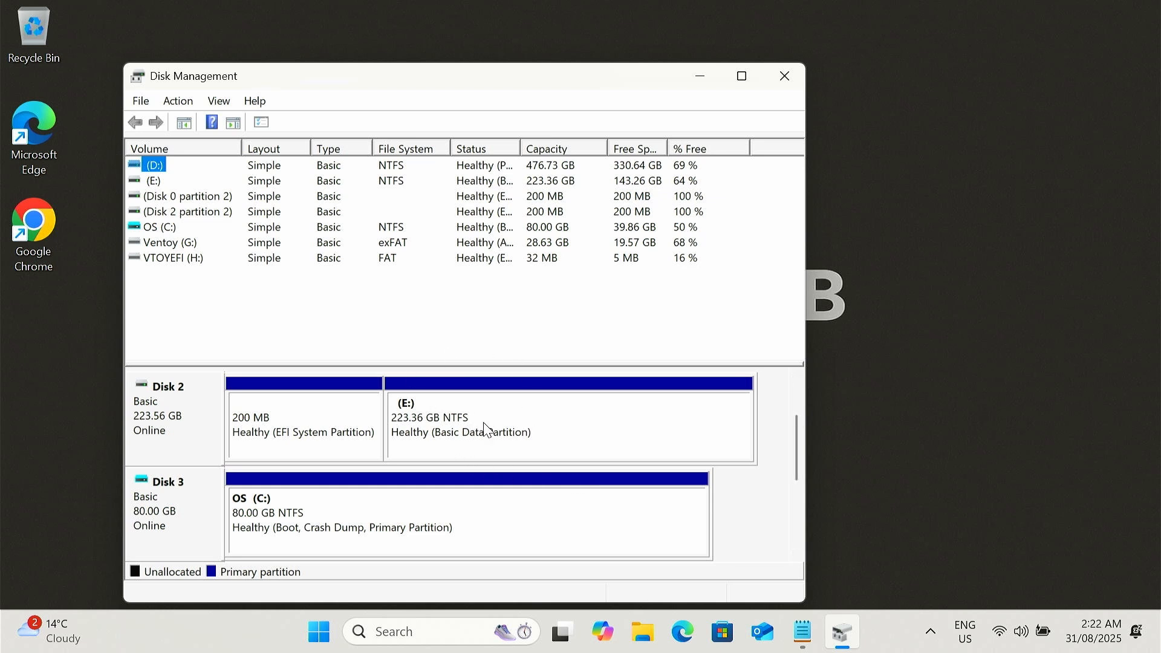
right_click(530, 426)
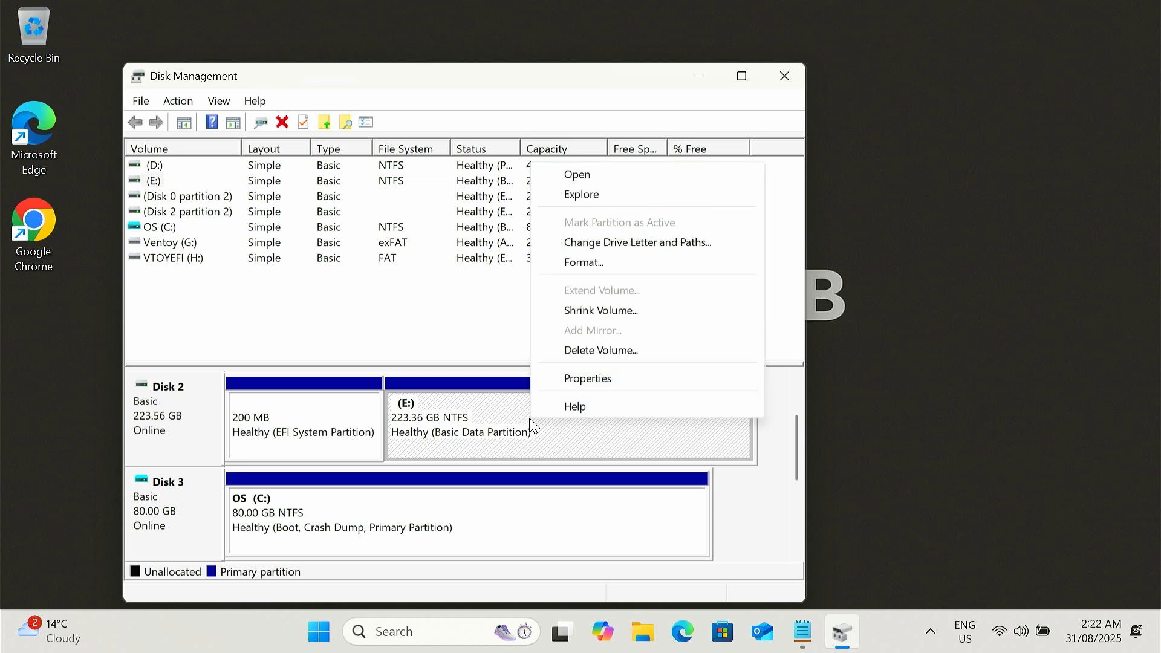
click(598, 310)
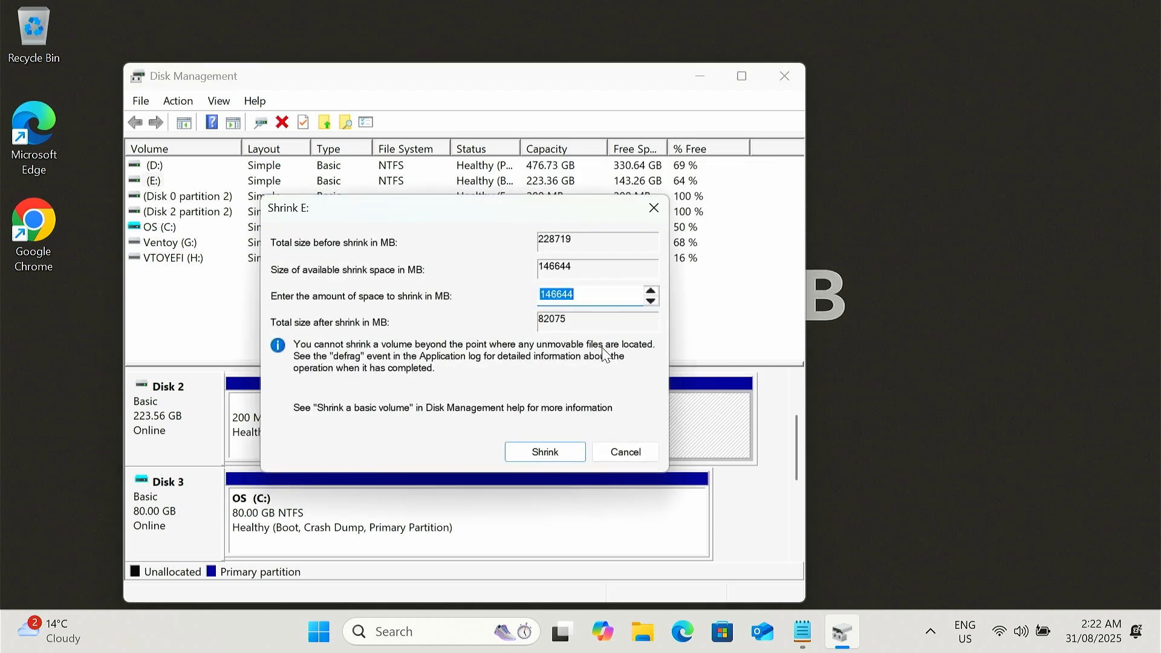
drag(593, 295, 509, 290)
text(81290)
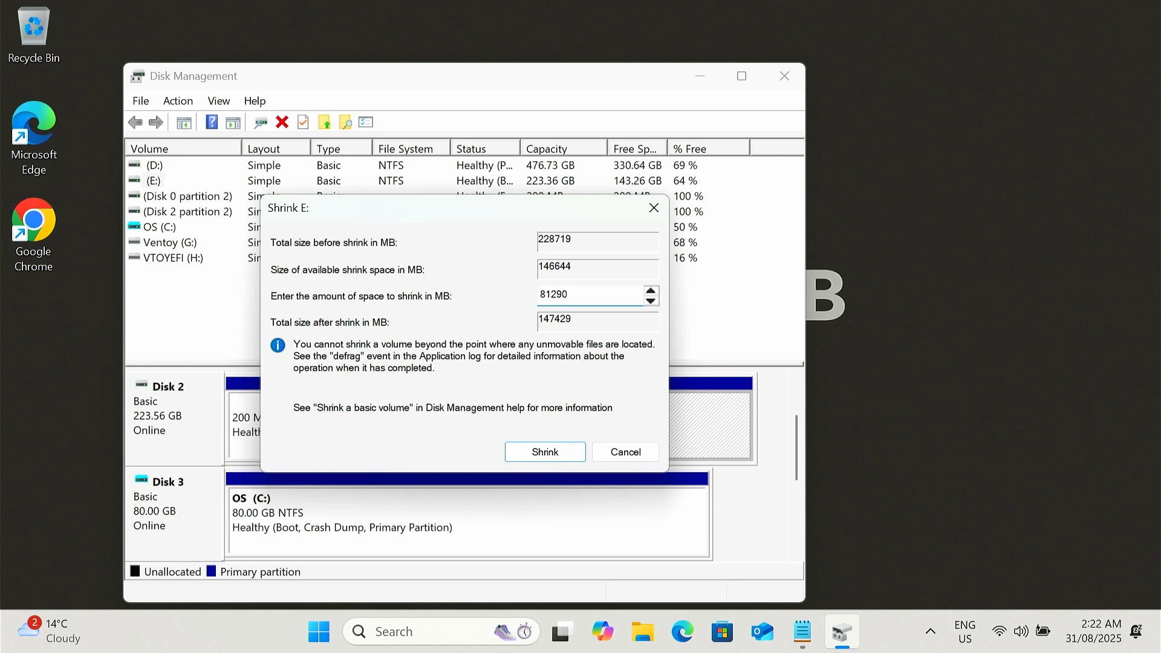
key(BackSpace)
key(BackSpace)
key(BackSpace)
text(920)
click(545, 456)
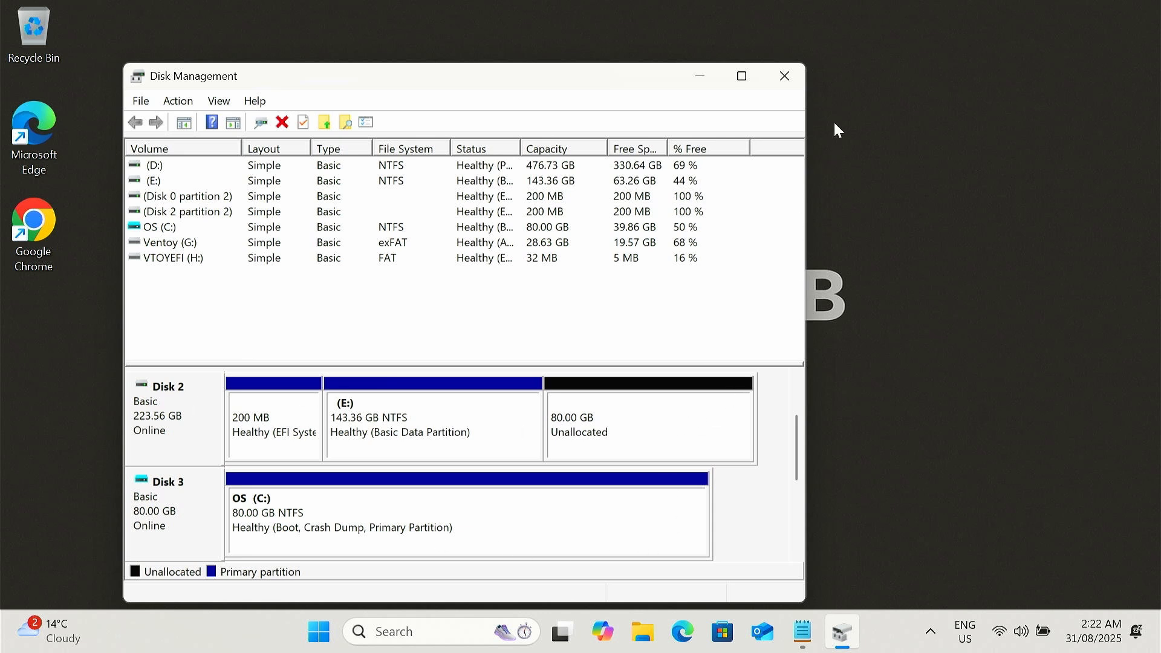
Step: Close Disk Management and restart Windows
click(783, 78)
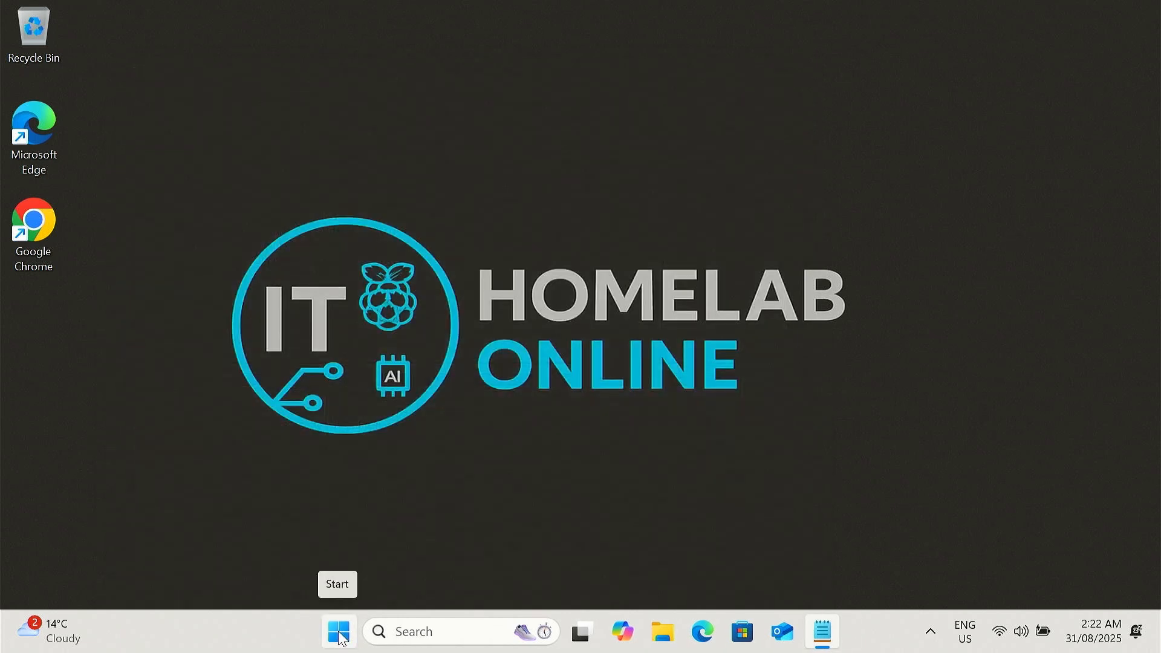
click(340, 635)
click(809, 578)
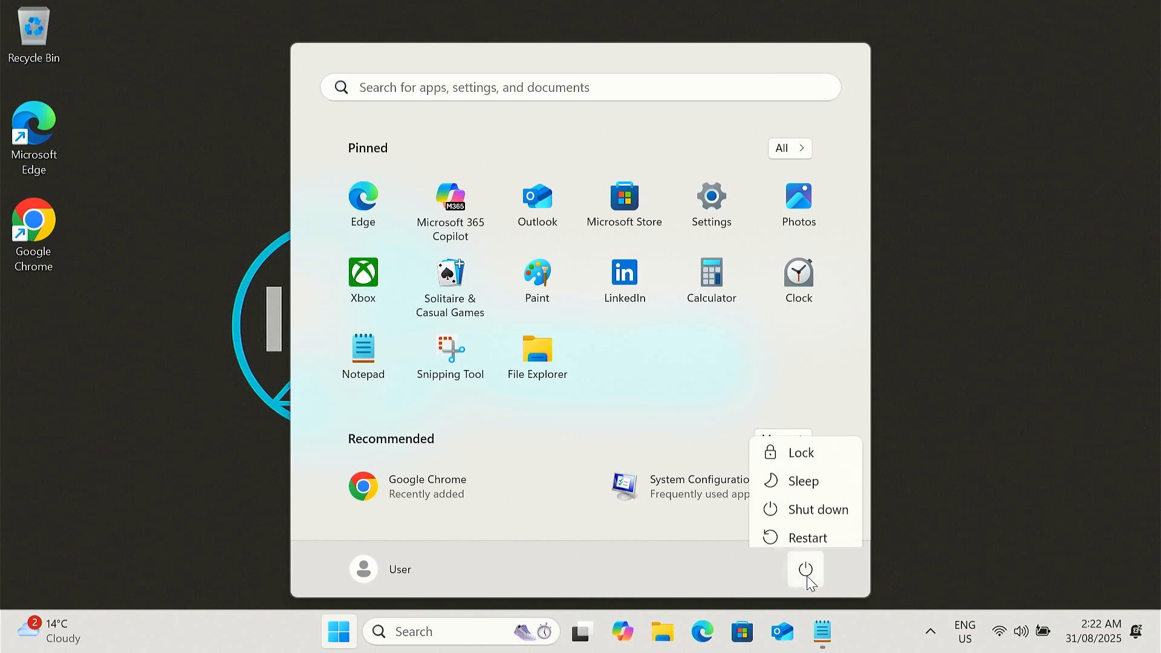
click(808, 538)
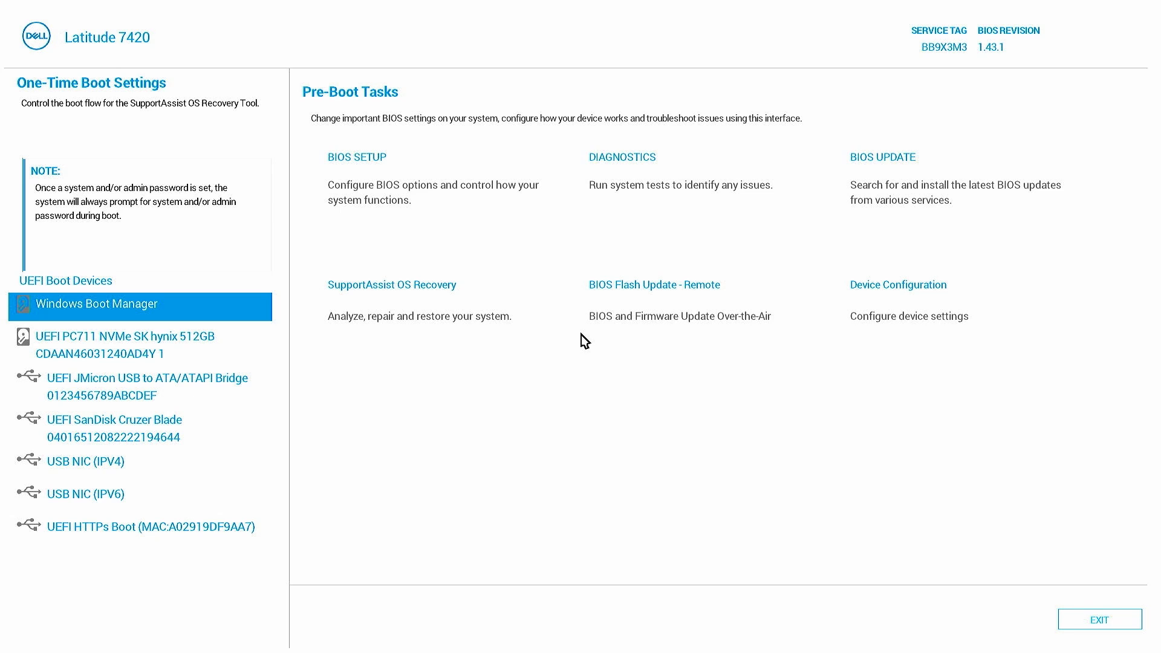
Step: Boot from the UEFI SanDisk Cruzer Blade USB device in the one-time boot menu
key(Down)
key(Down)
key(Down)
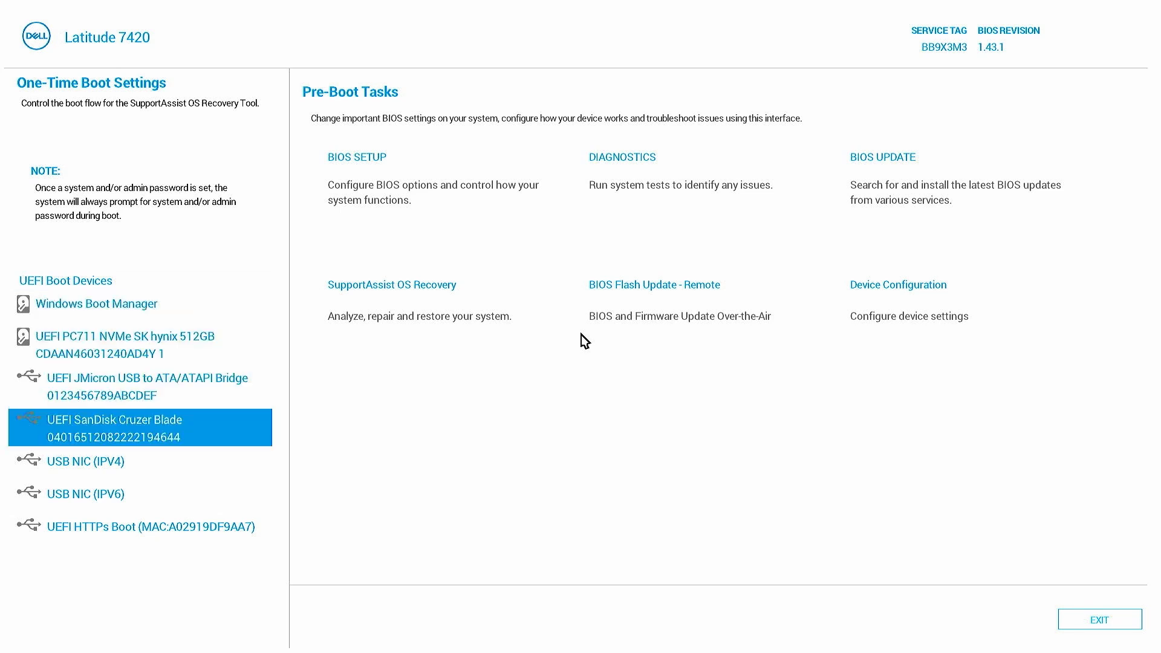
key(Return)
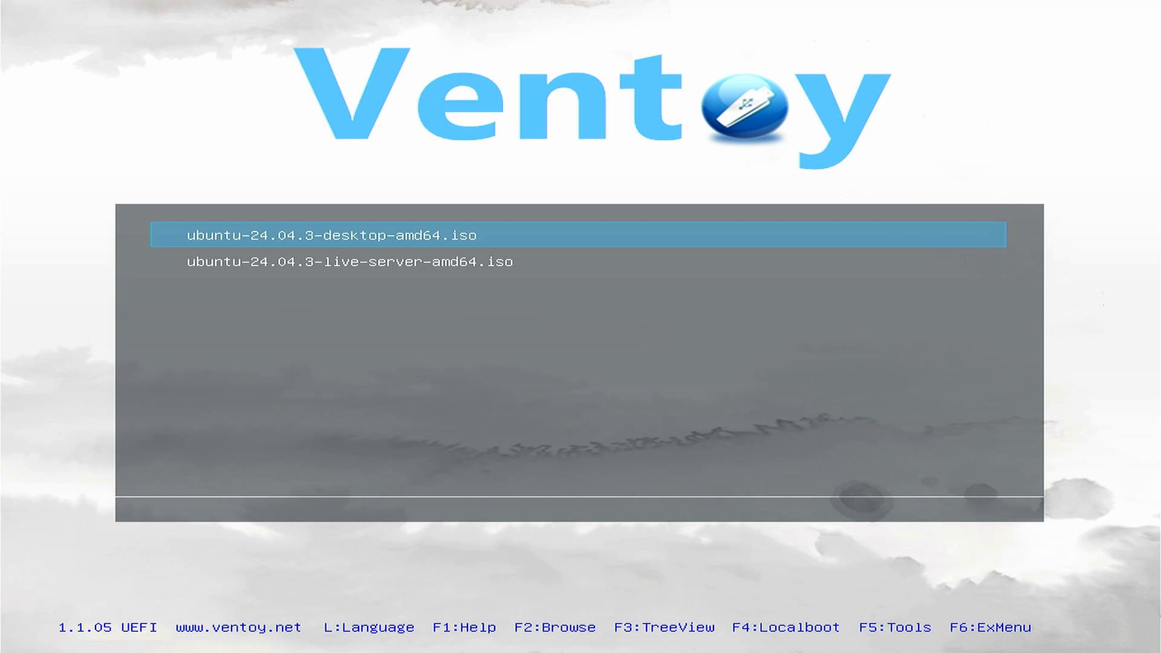
Step: Boot ubuntu-24.04.3-desktop-amd64.iso from Ventoy in normal mode and choose Try or Install Ubuntu
key(Return)
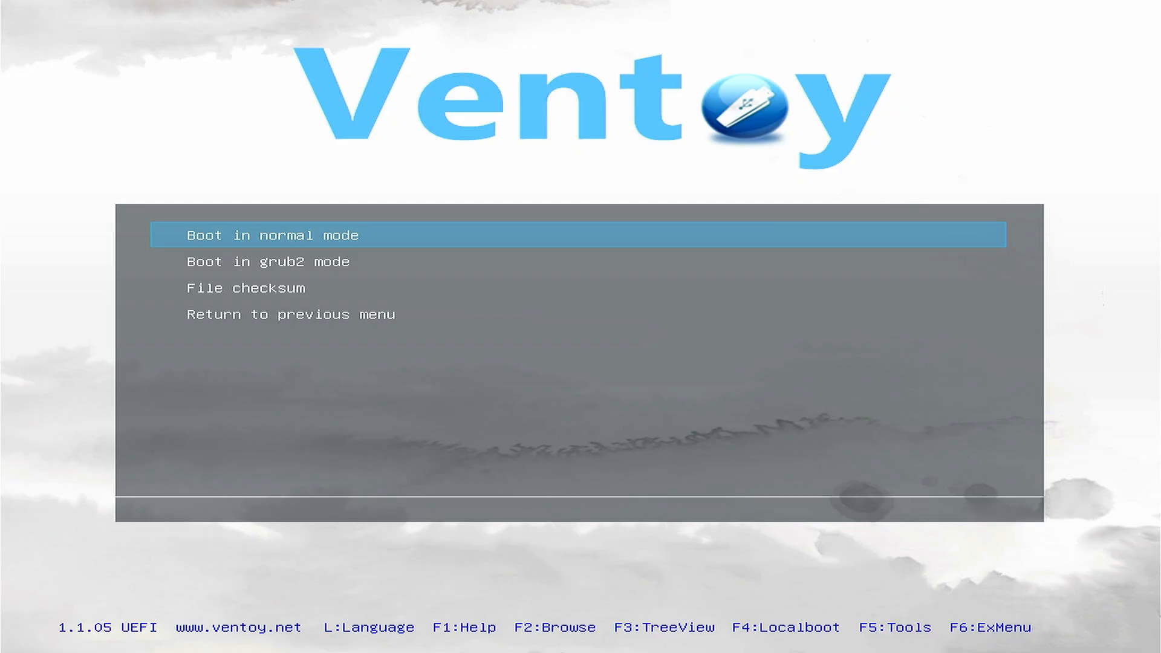
key(Return)
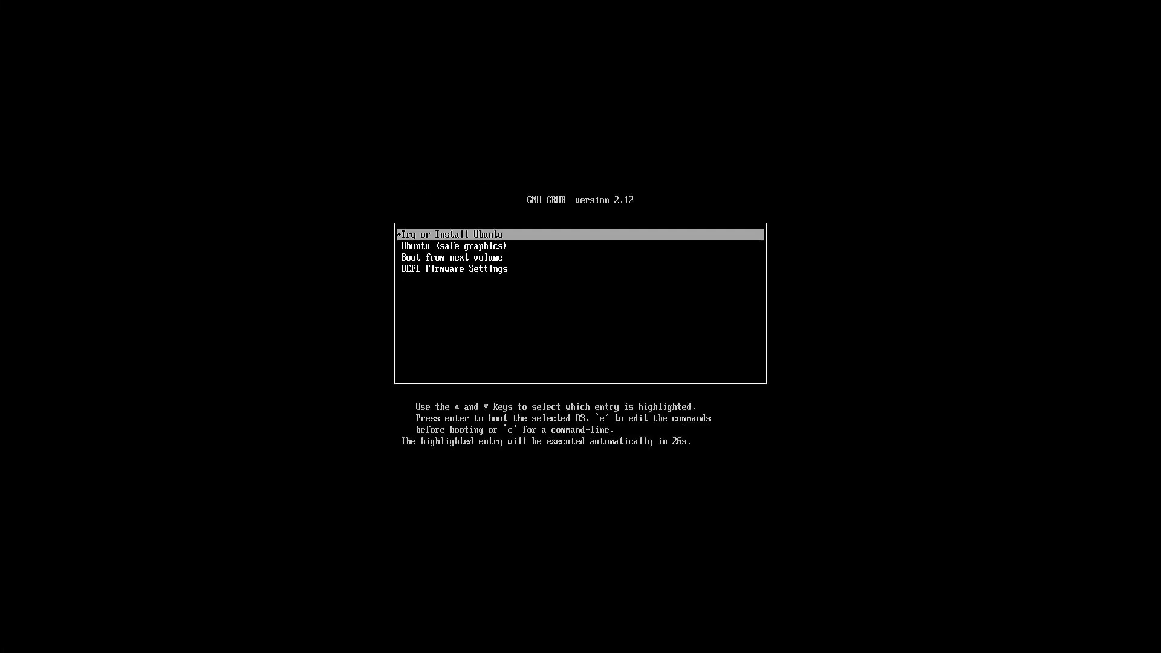
key(Return)
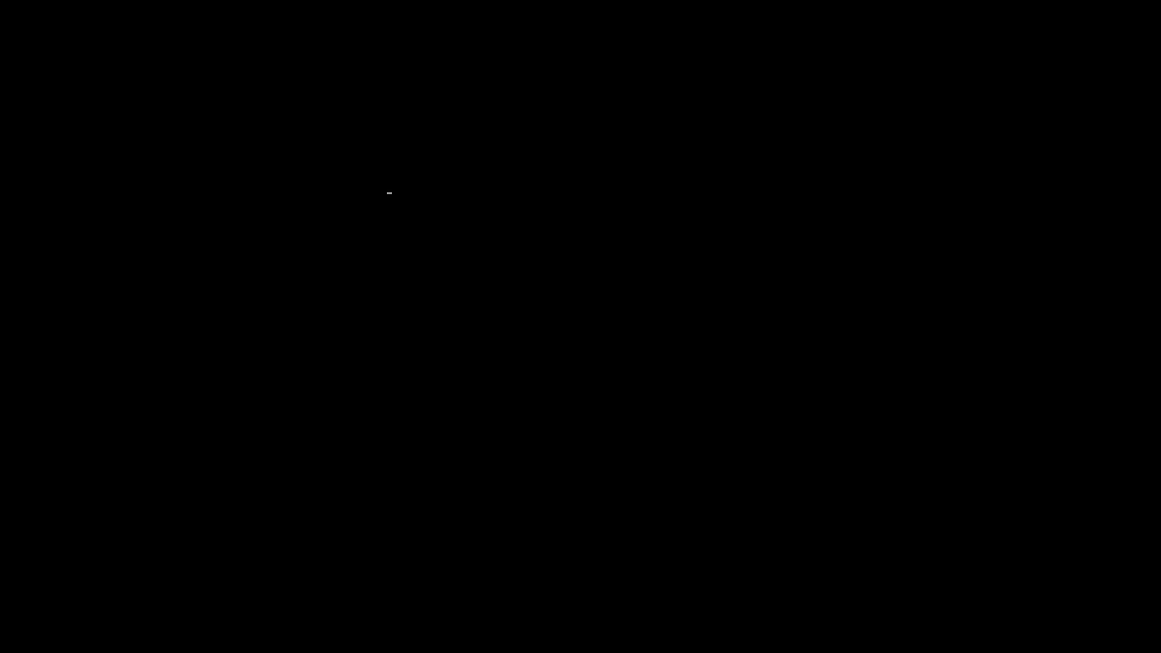